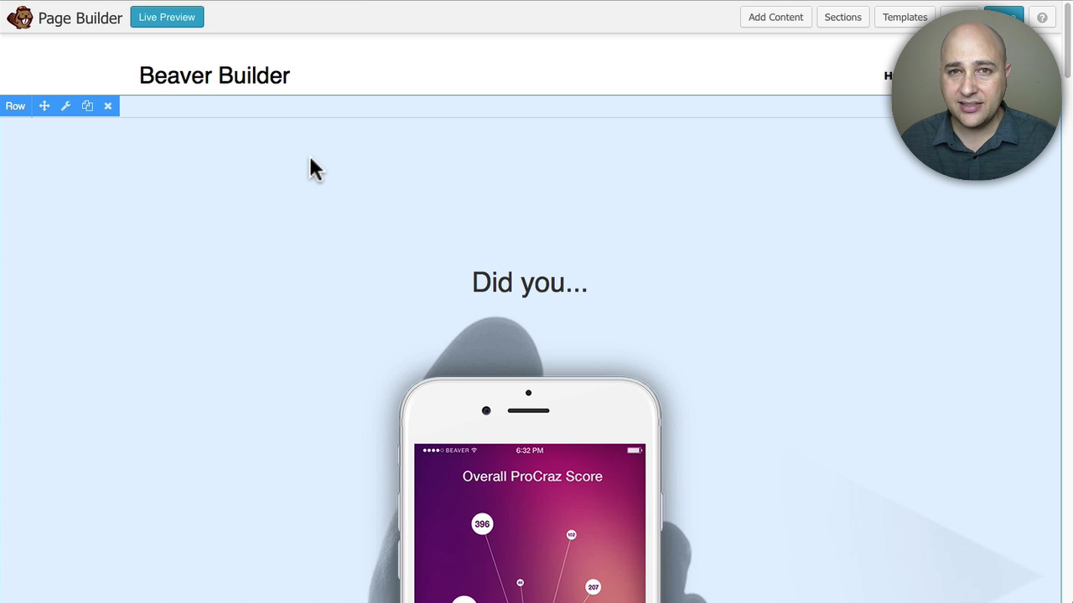
# Scroll down to the Learn more section and open the module library
pyautogui.scroll(-5, 309, 158)
pyautogui.scroll(-5, 309, 158)
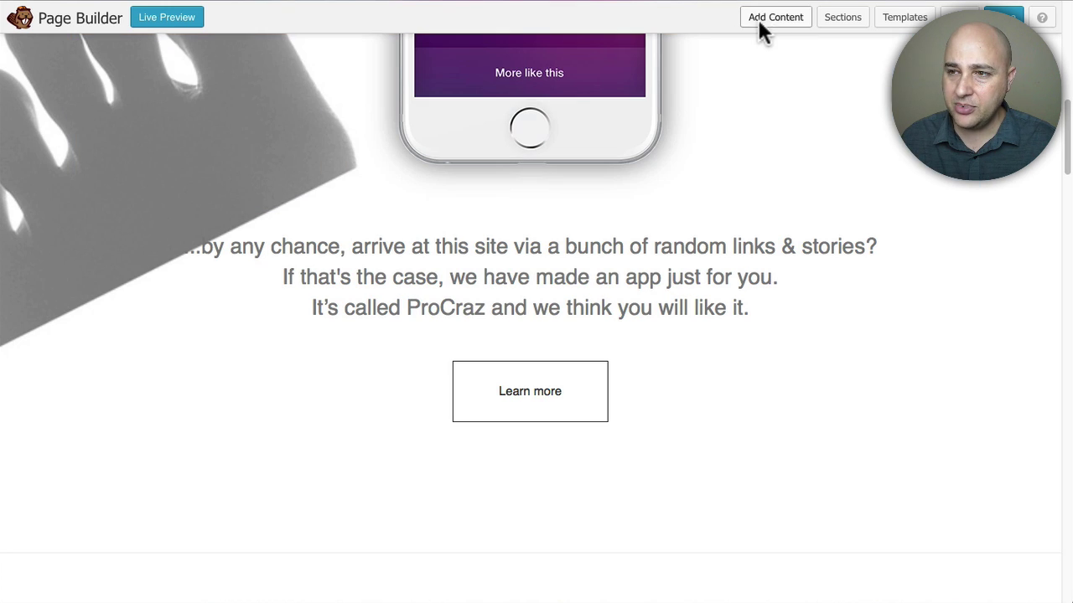
pyautogui.click(771, 20)
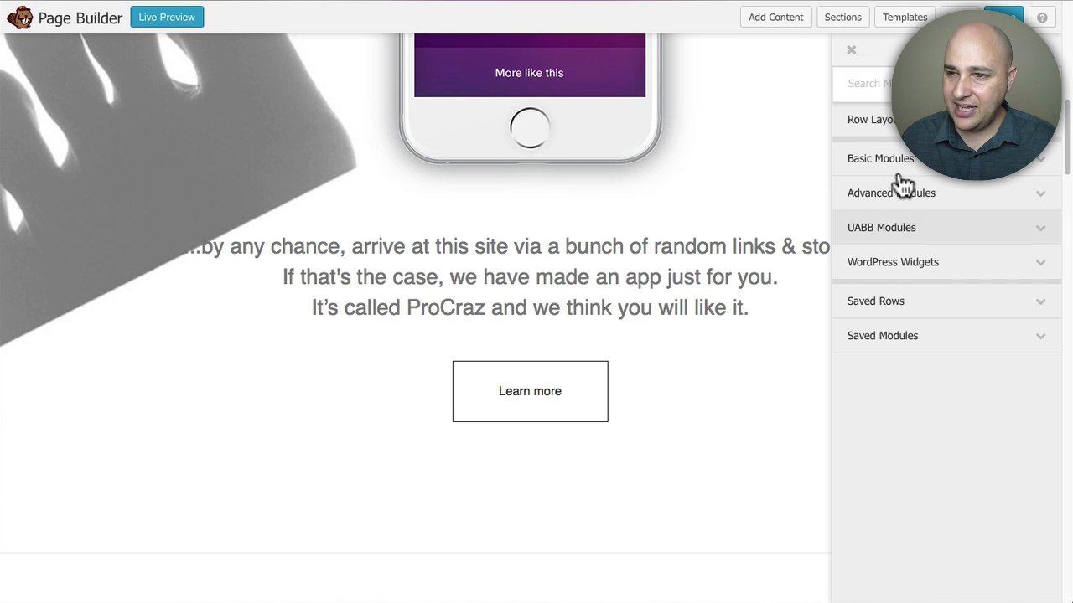
# Browse the Basic and UABB module categories, leaving Basic Modules expanded
pyautogui.click(901, 164)
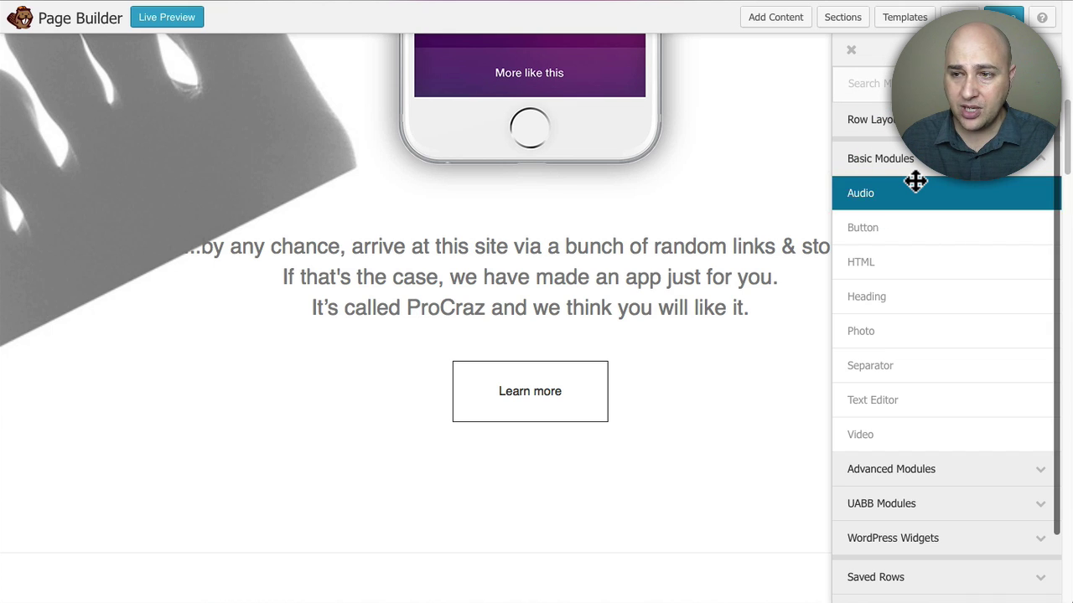
pyautogui.click(911, 162)
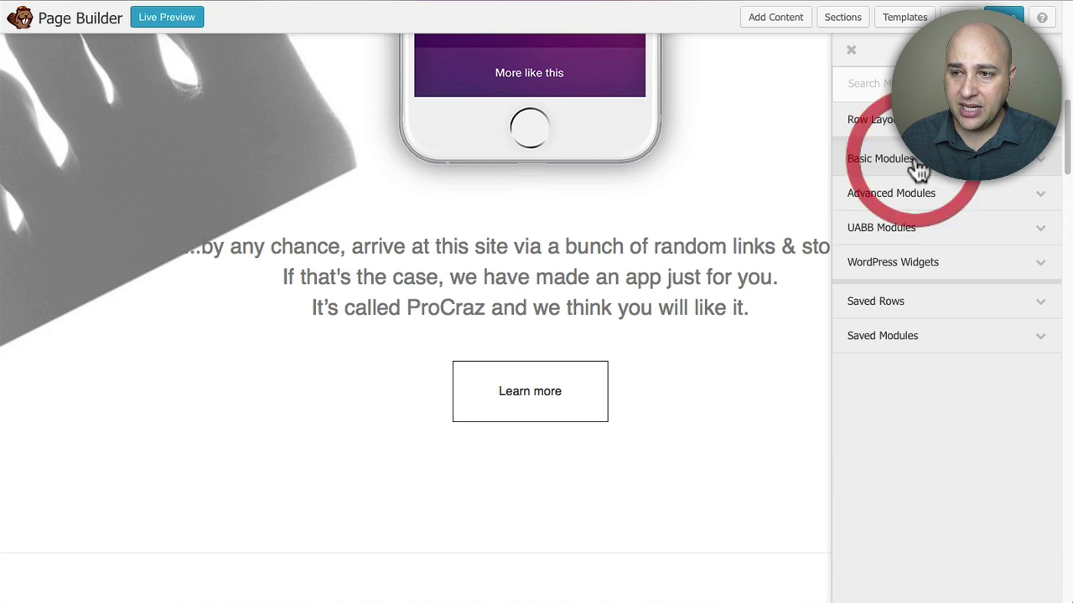
pyautogui.click(932, 233)
pyautogui.scroll(-1, 930, 231)
pyautogui.scroll(-4, 930, 228)
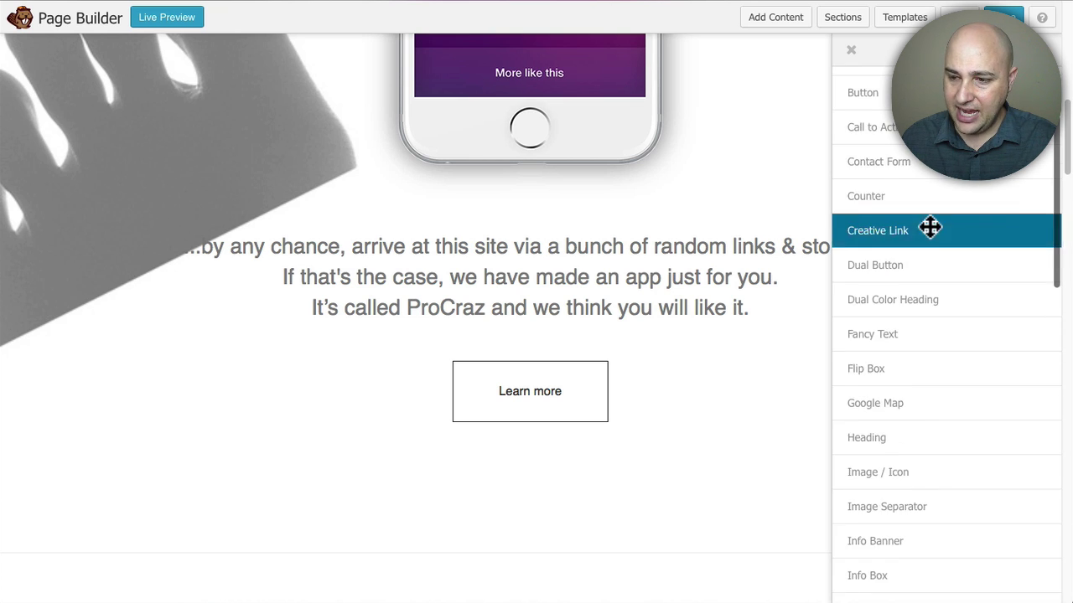
pyautogui.scroll(-5, 930, 226)
pyautogui.scroll(-5, 930, 226)
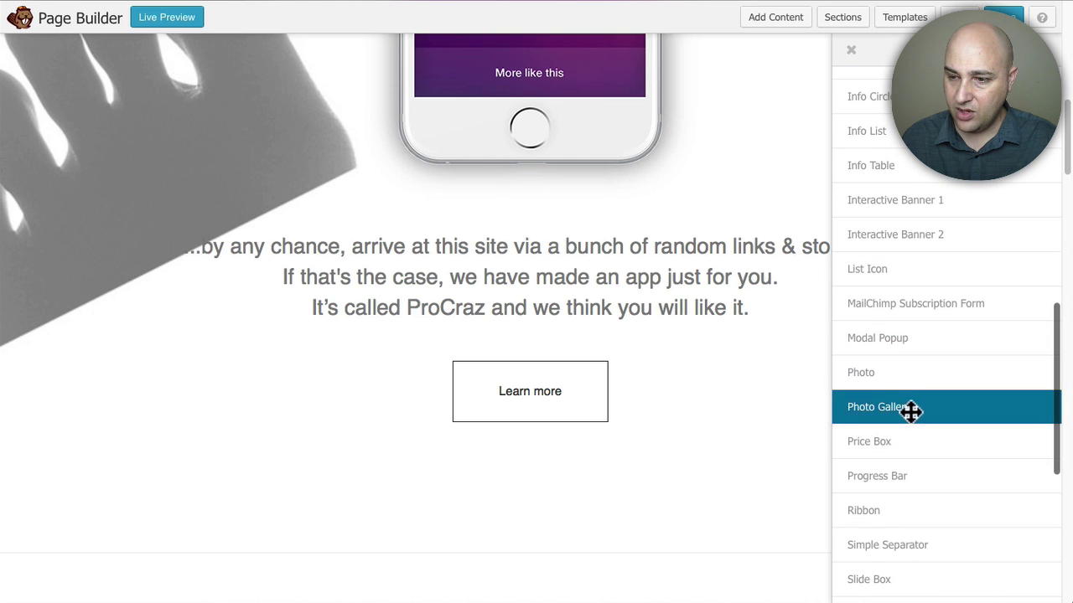
pyautogui.scroll(10, 917, 347)
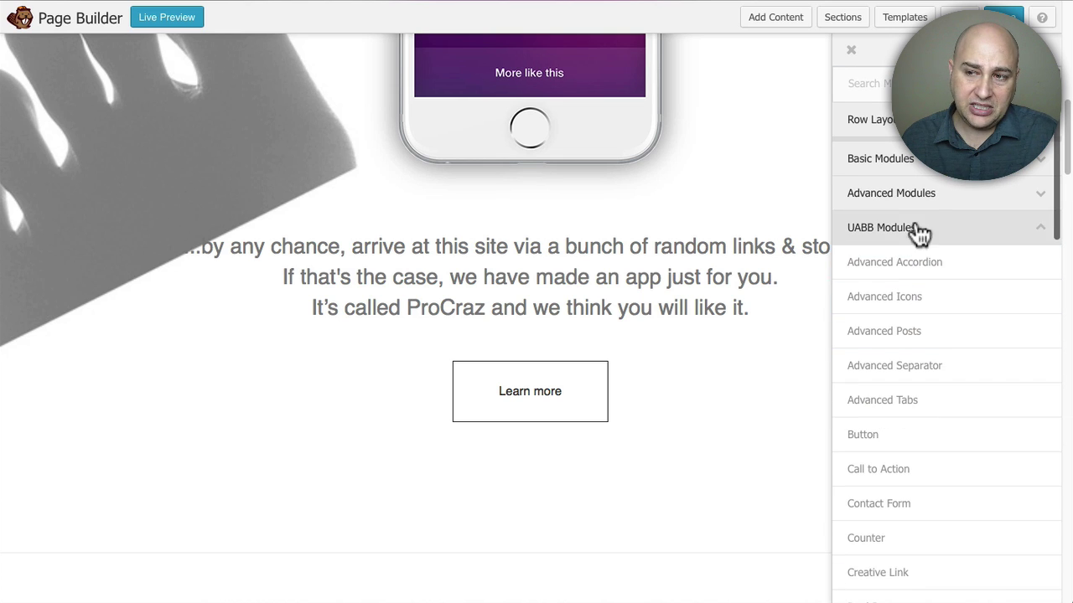
pyautogui.click(929, 171)
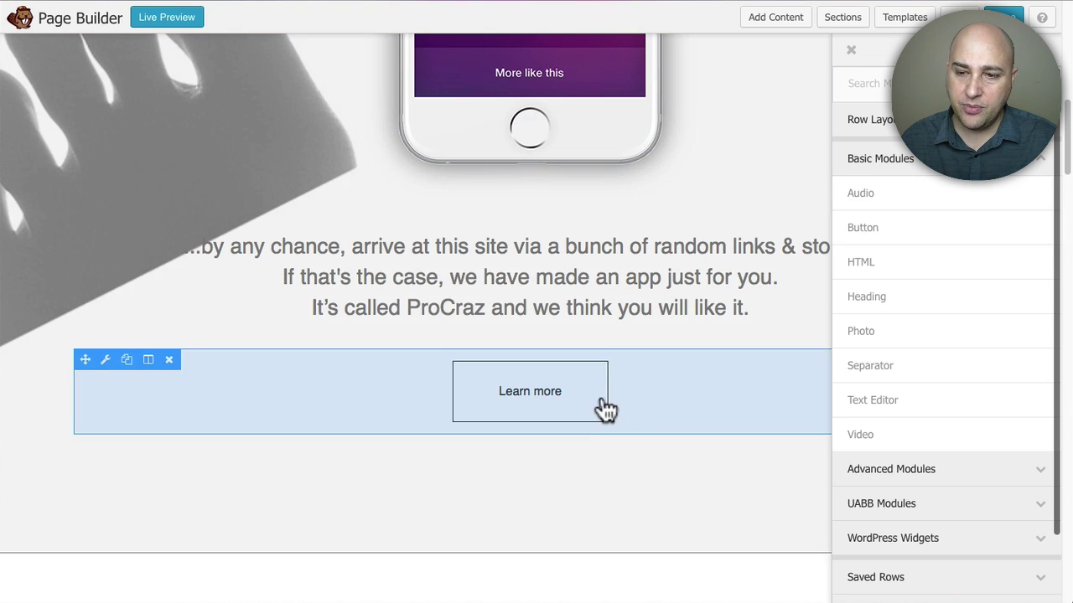
# Set the Learn more button's Click Action to Lightbox in its Button Settings
pyautogui.click(521, 397)
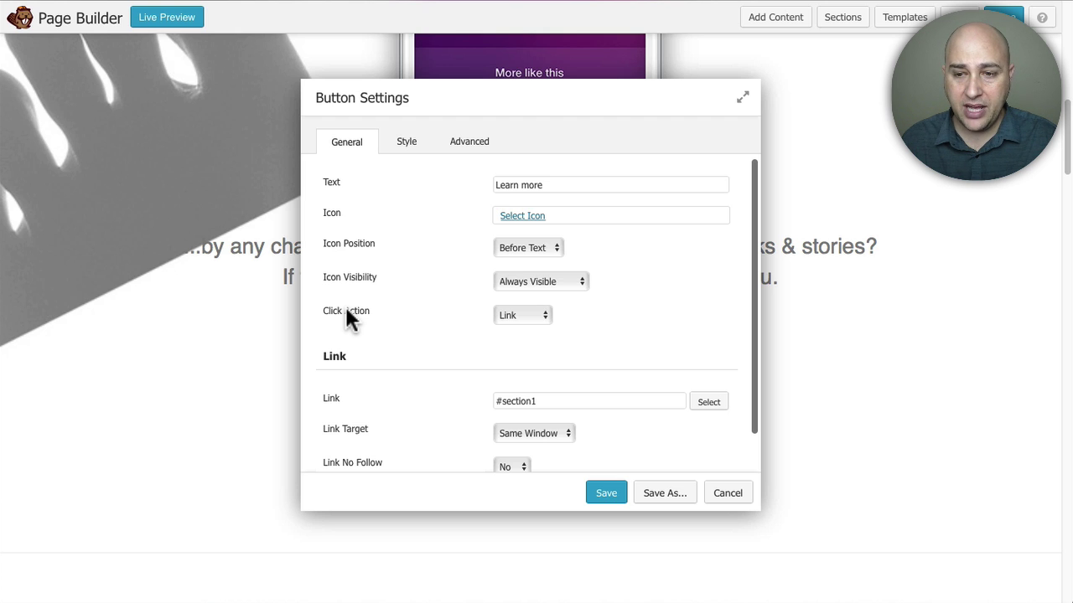
pyautogui.click(533, 317)
pyautogui.click(524, 333)
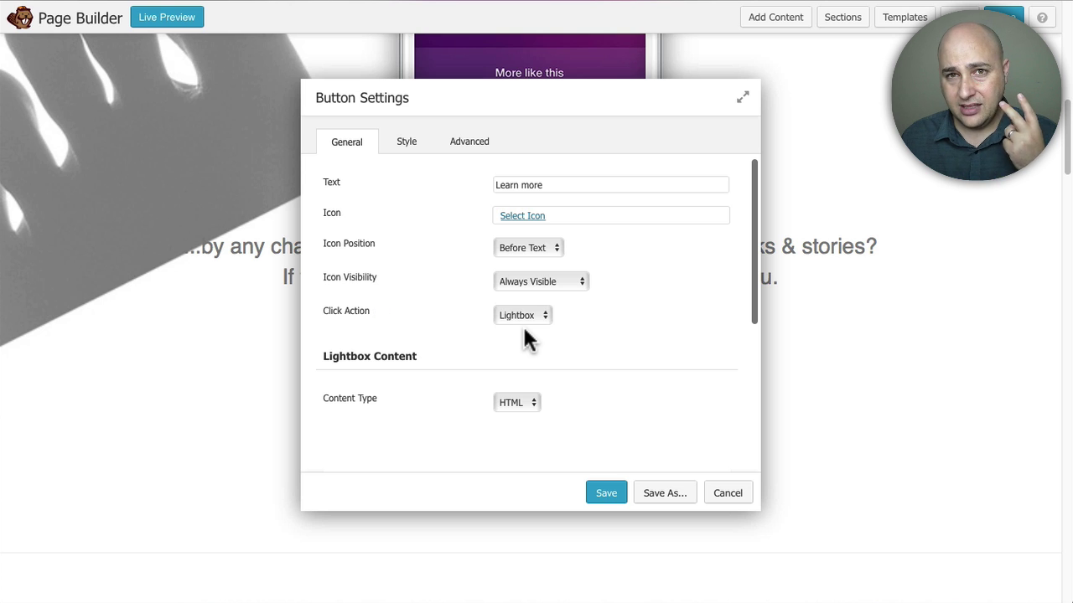
pyautogui.scroll(-1, 522, 325)
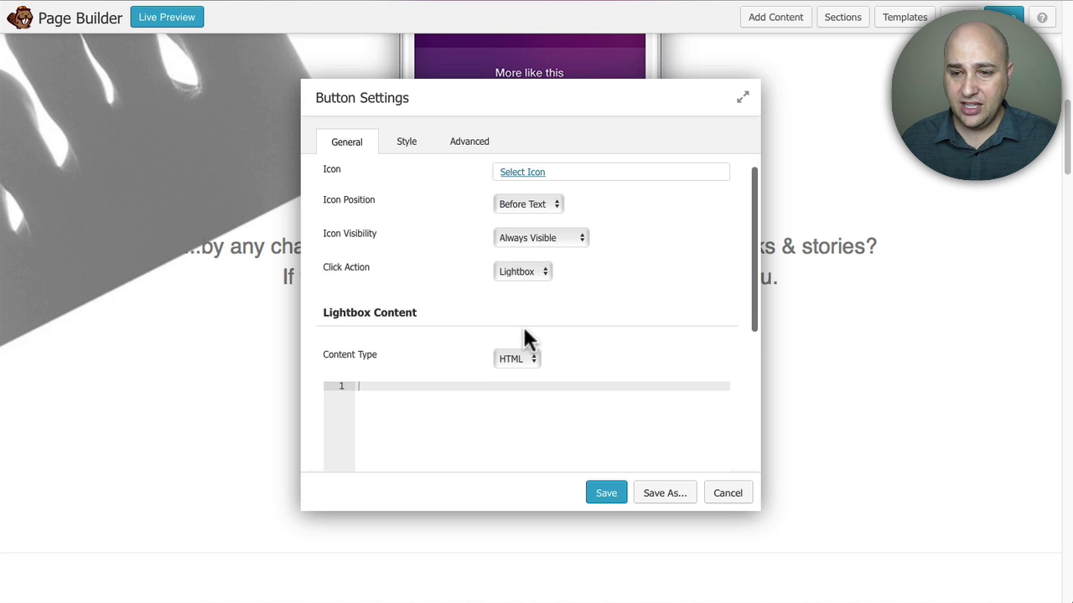
pyautogui.scroll(-2, 559, 321)
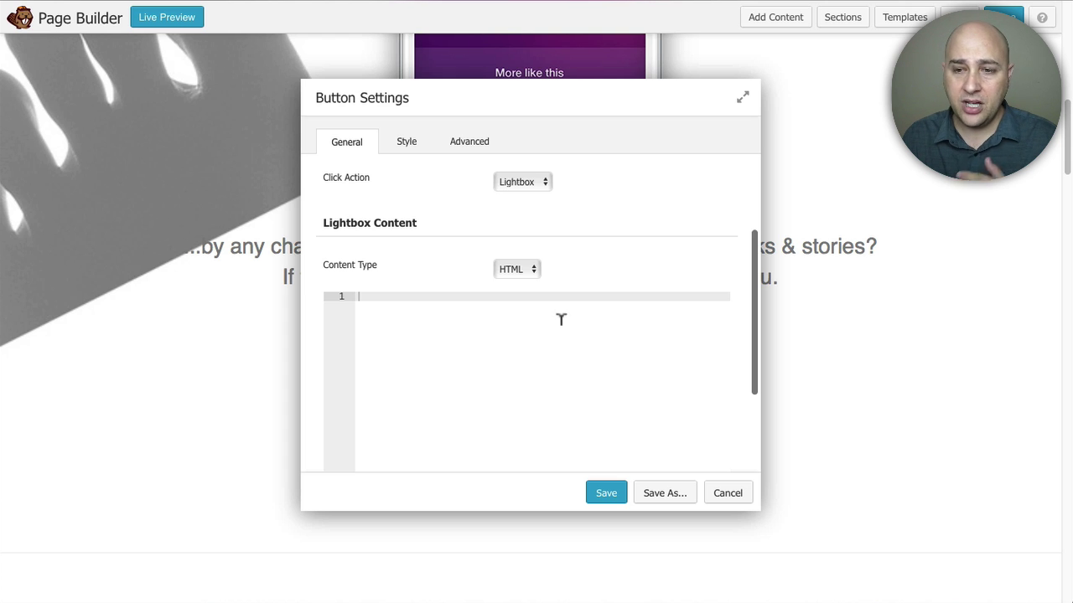
# Change the lightbox Content Type from HTML to Video and focus the Video Link field
pyautogui.click(529, 268)
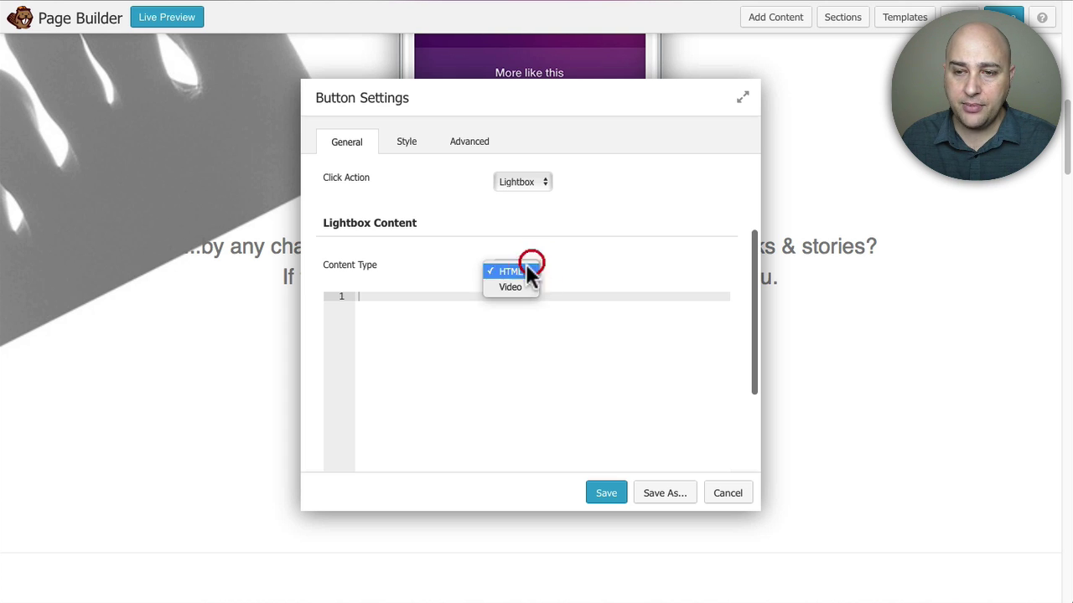
pyautogui.click(515, 287)
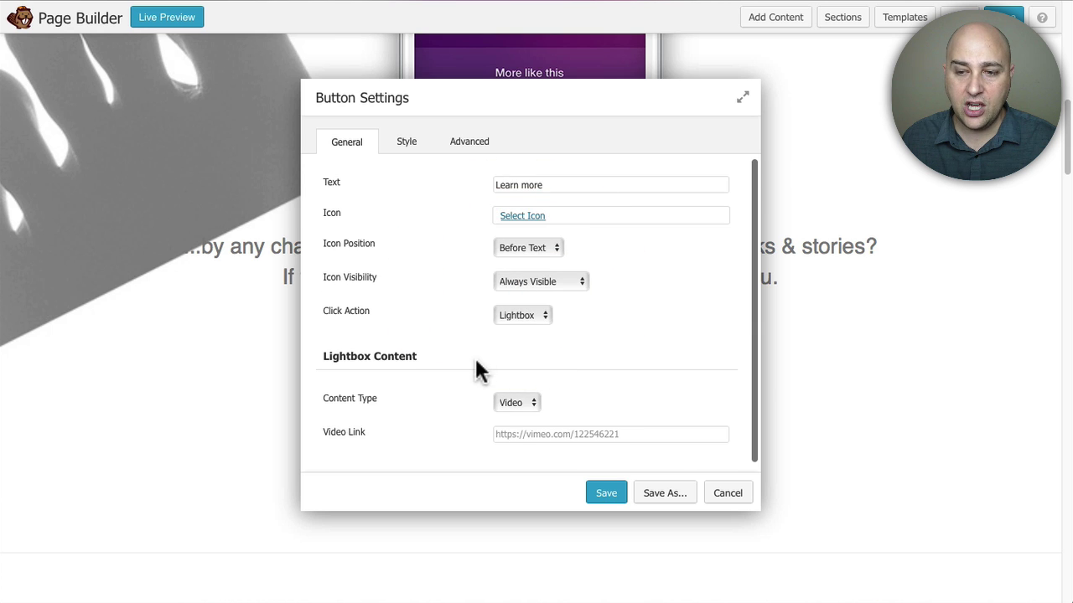
pyautogui.click(518, 432)
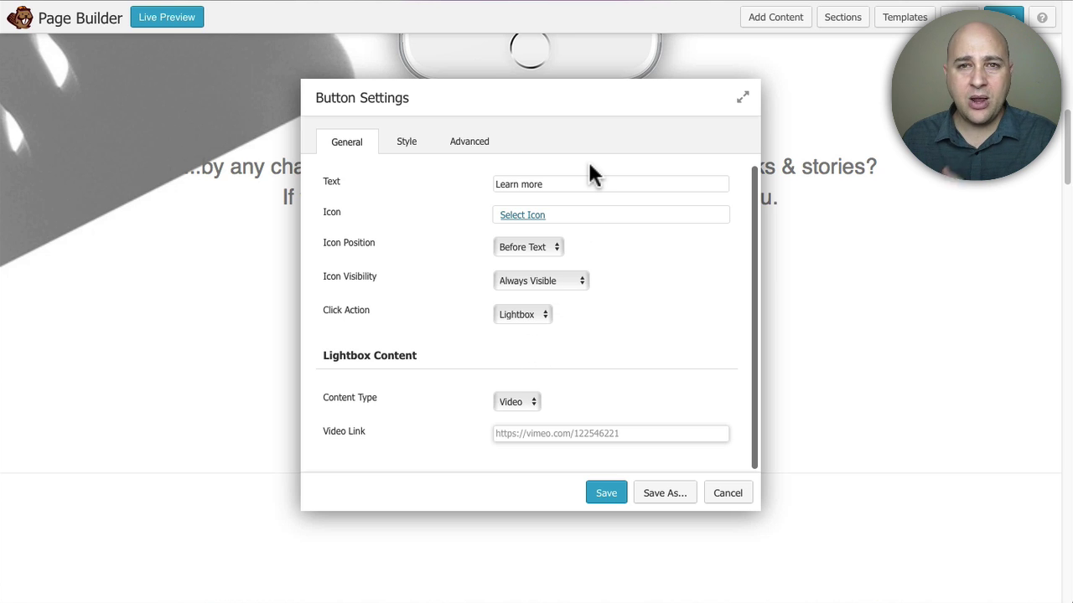
# On the UABB Modal Popup page, try the Content demo popup and close it
pyautogui.click(589, 4)
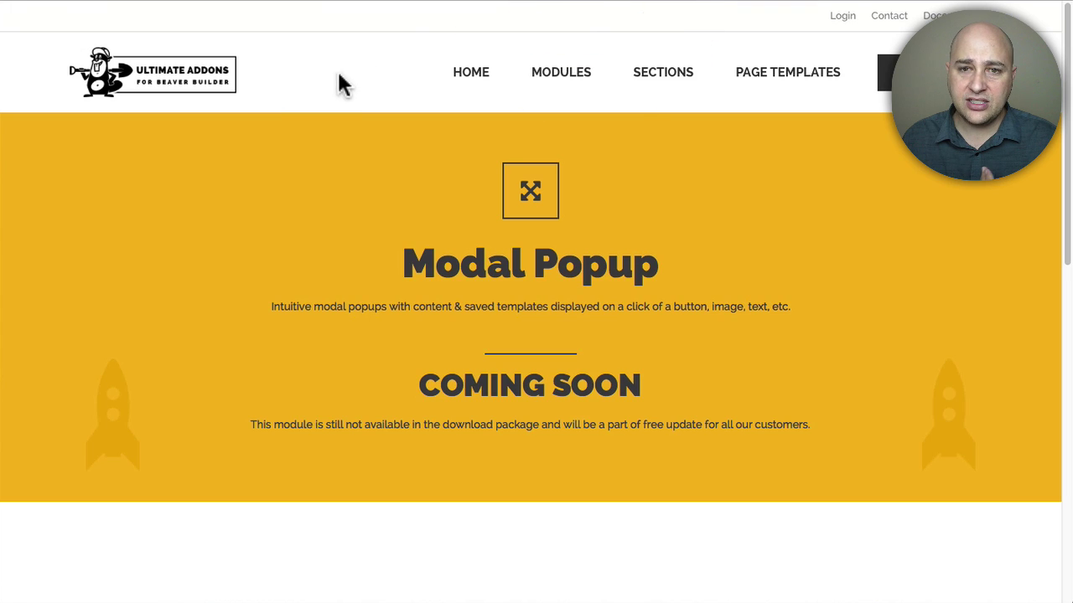
pyautogui.scroll(-5, 279, 91)
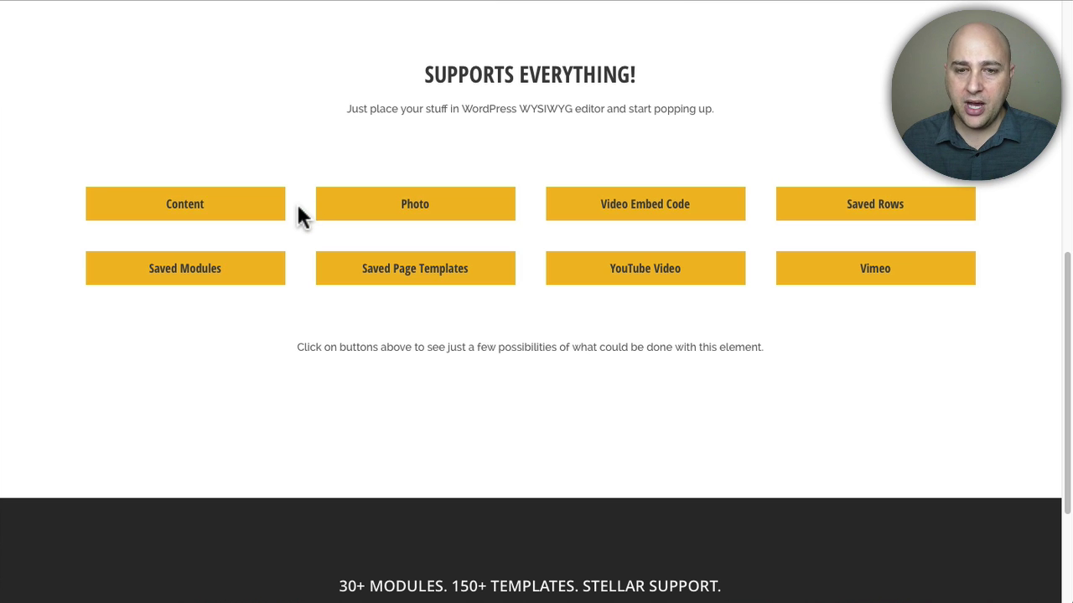
pyautogui.click(241, 220)
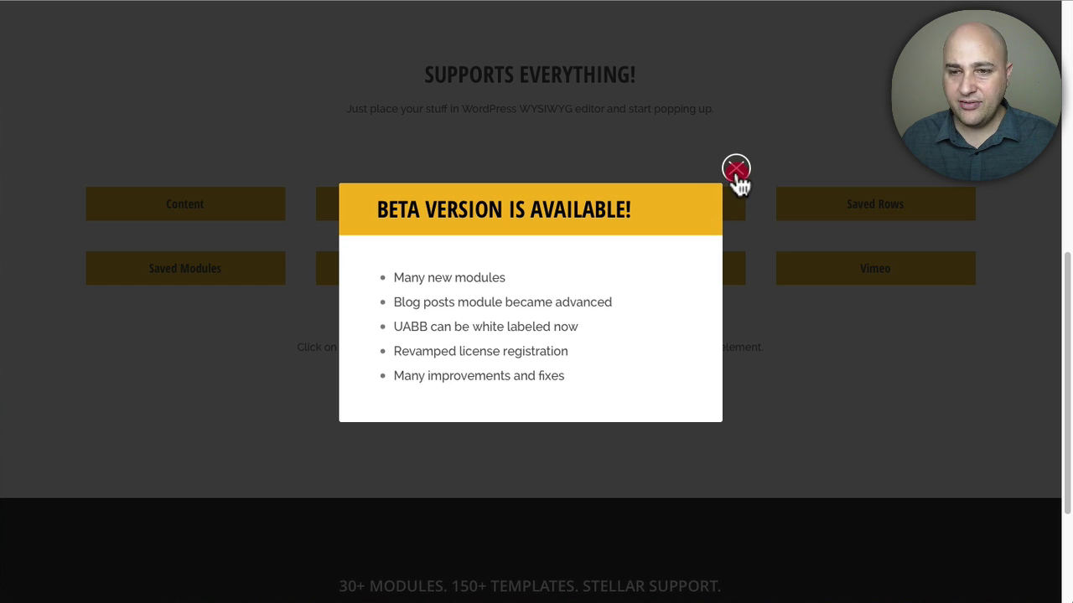
pyautogui.click(736, 171)
# Try the Photo demo popup, then open the Saved Rows demo
pyautogui.click(402, 213)
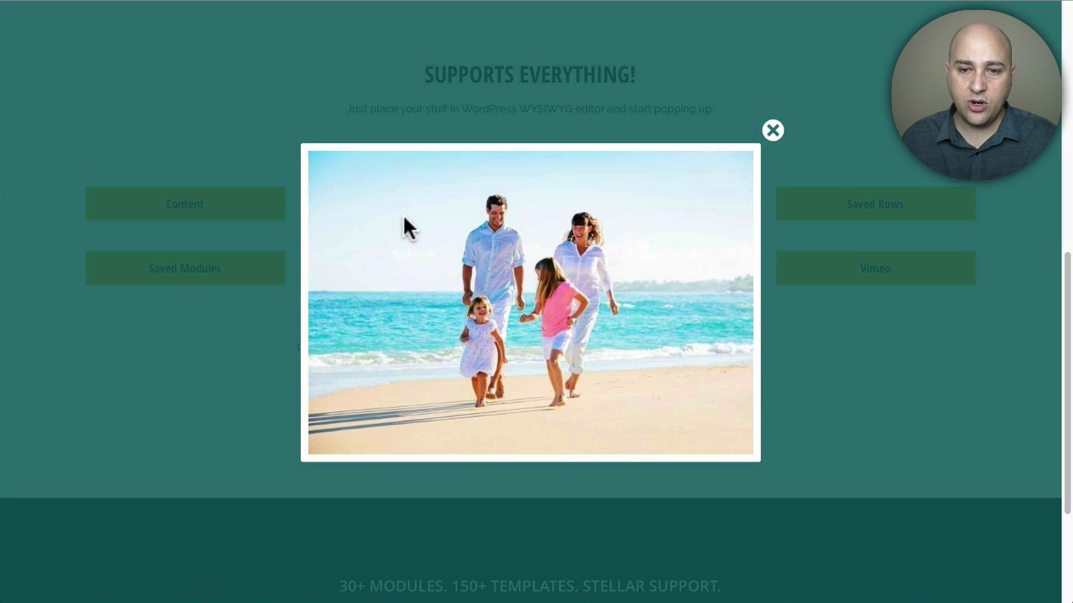
pyautogui.click(772, 130)
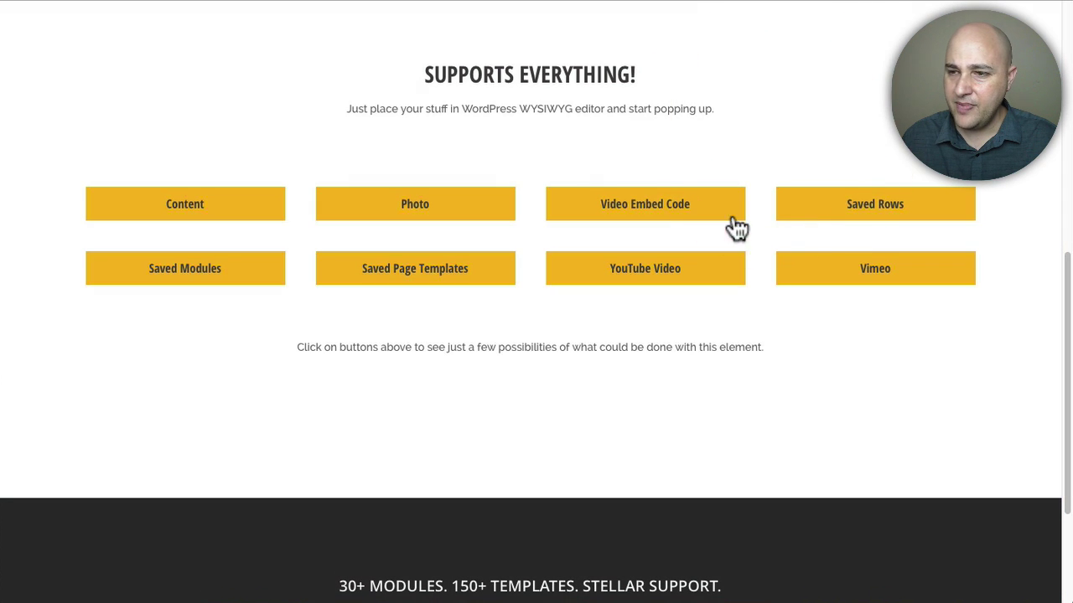
pyautogui.click(834, 214)
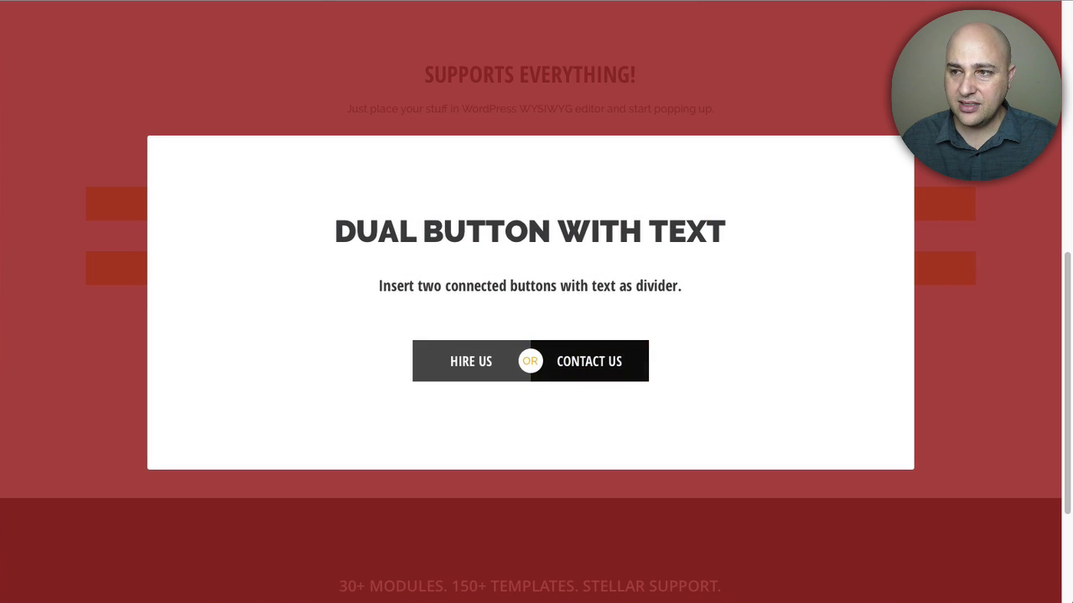
# Close the Dual Button With Text popup to reveal the demo grid again
pyautogui.click(865, 98)
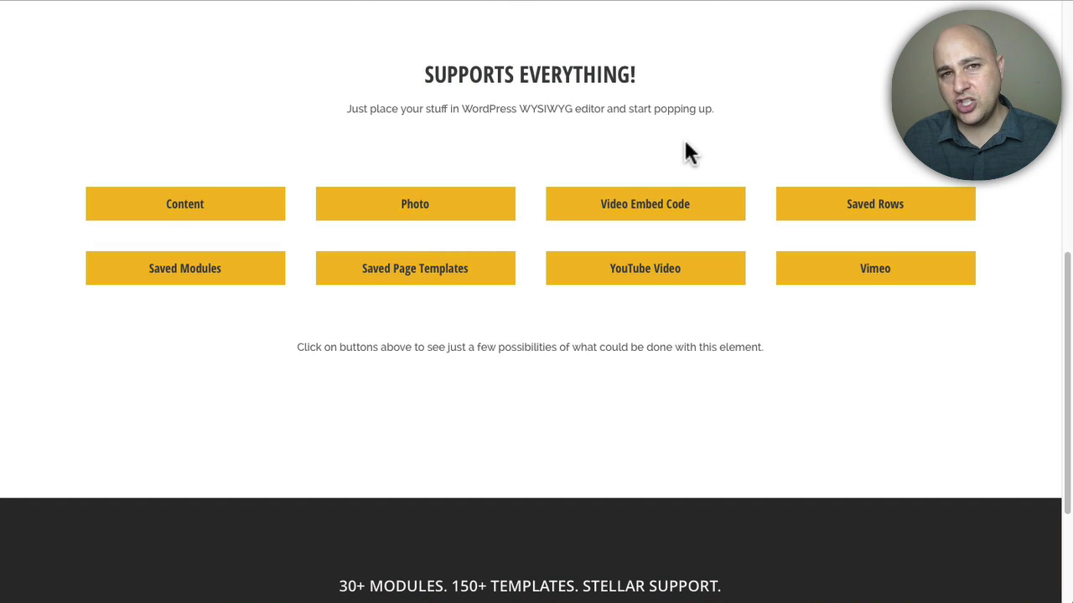